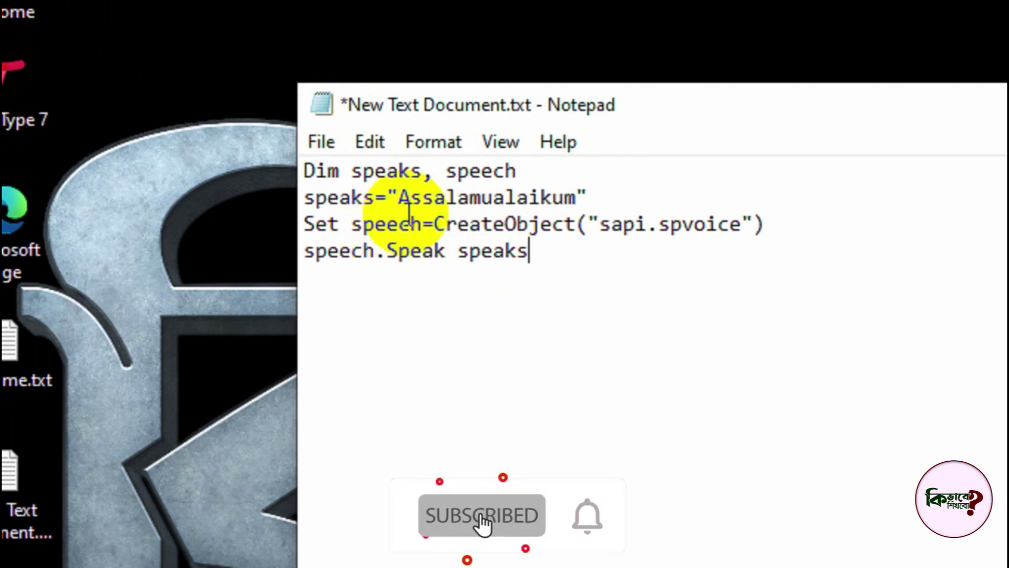
left_click_drag(399, 199, 584, 198)
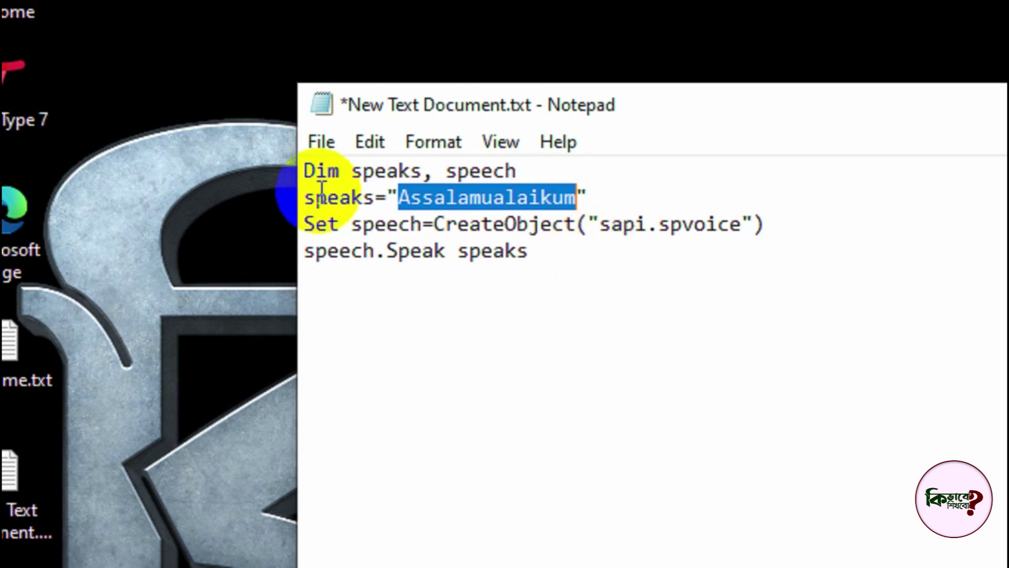
left_click_drag(314, 225, 578, 263)
left_click(579, 263)
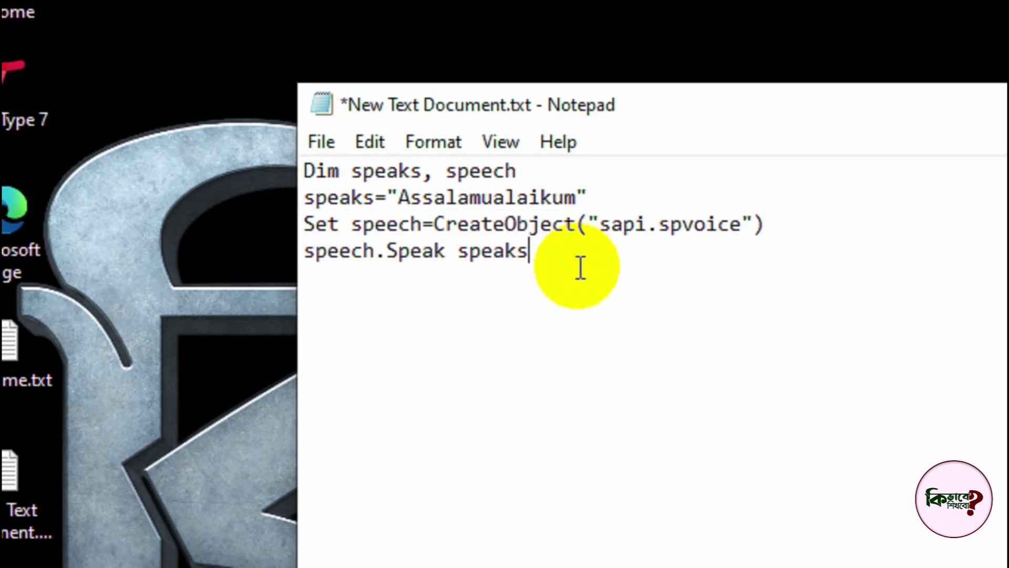
left_click_drag(577, 198, 397, 200)
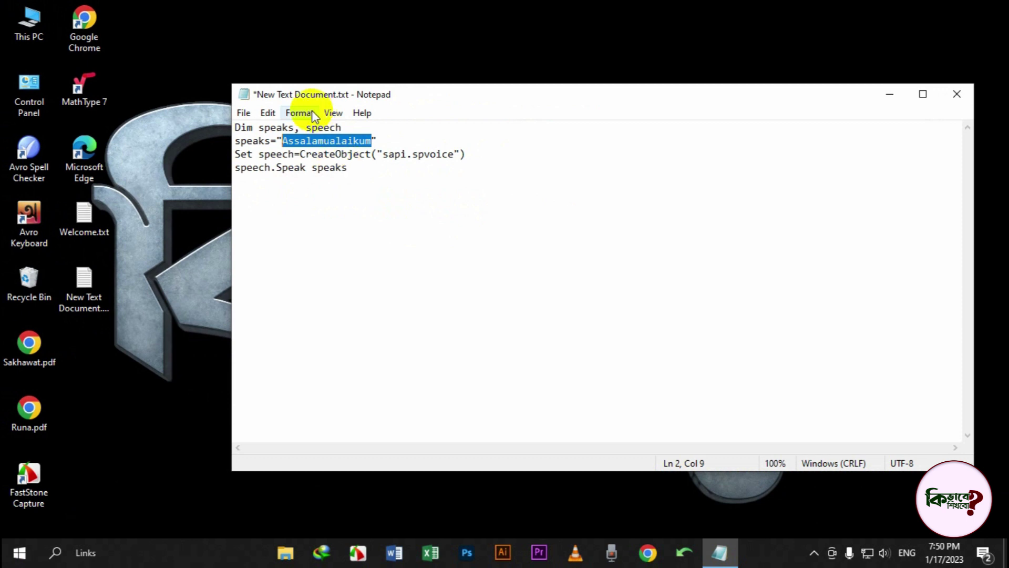
- Save the speech script to the Desktop as New Text Document.vbs and close it
left_click(243, 113)
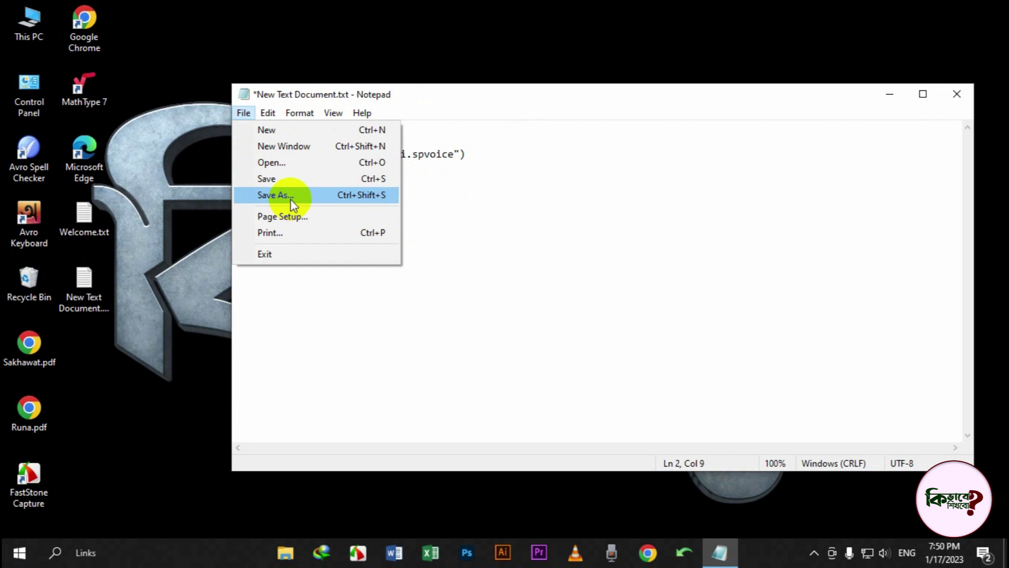
left_click(292, 199)
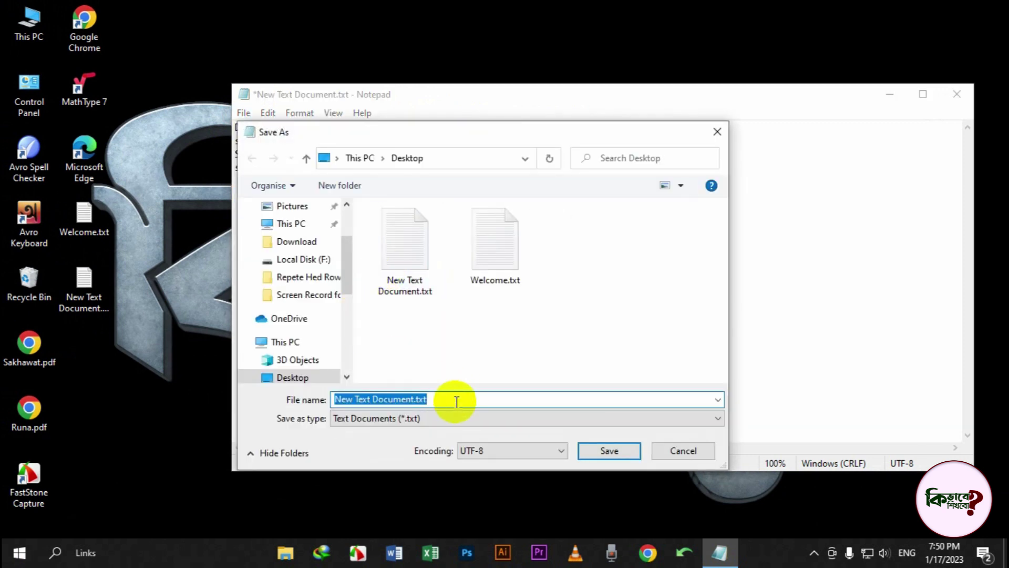
left_click(456, 401)
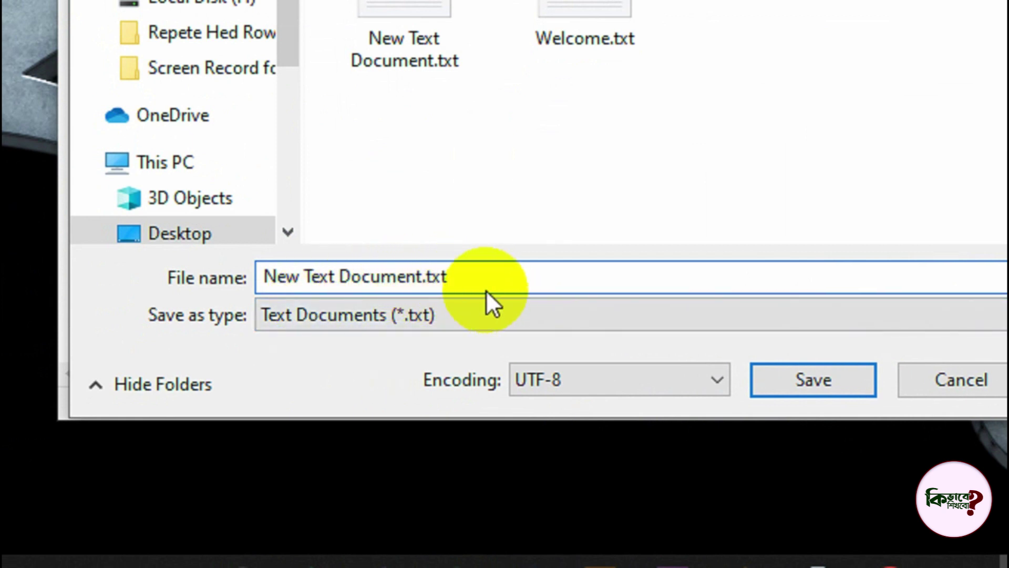
key("BackSpace")
key("BackSpace")
key("BackSpace")
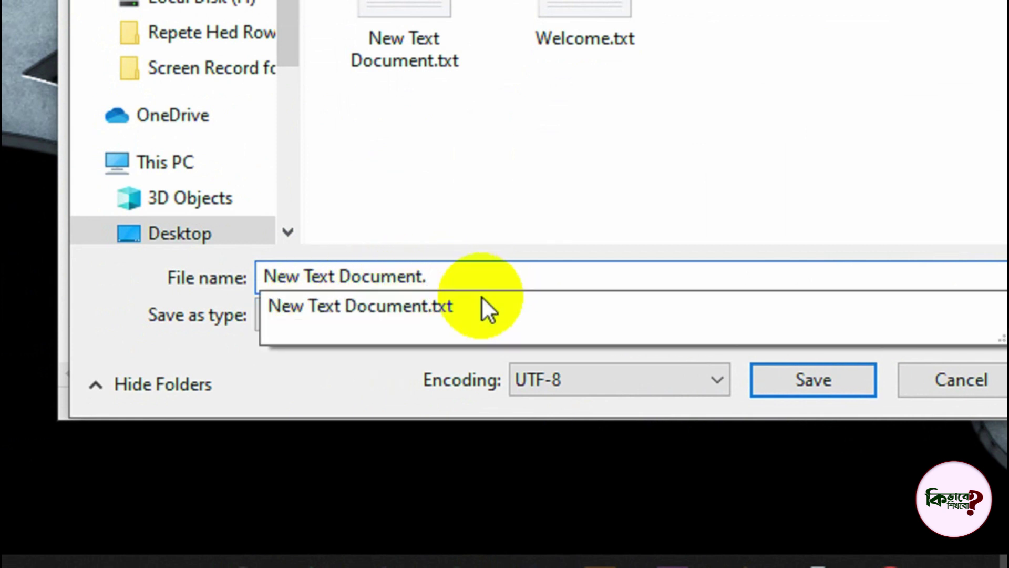
type("vbs")
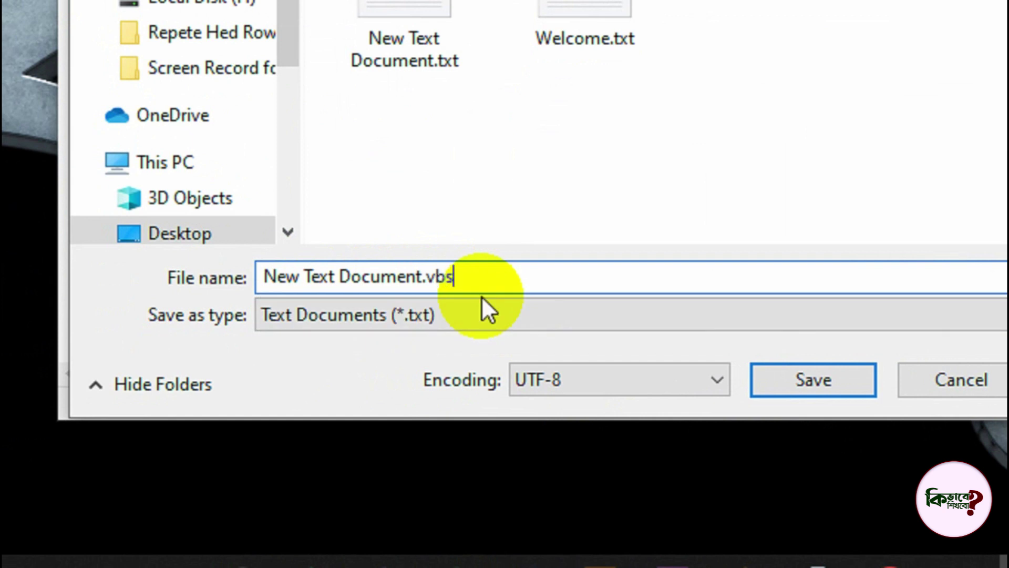
left_click(805, 388)
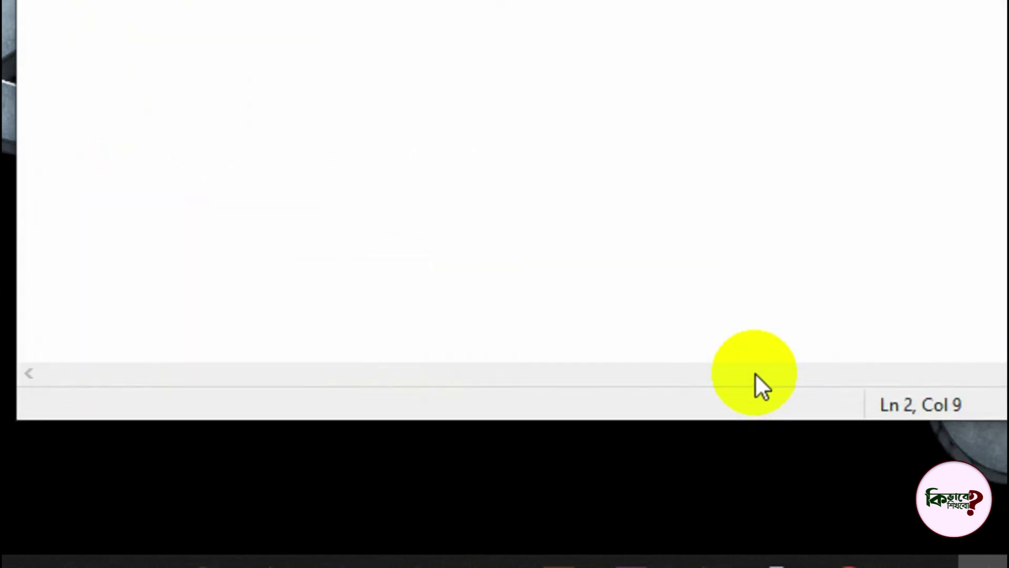
left_click(906, 137)
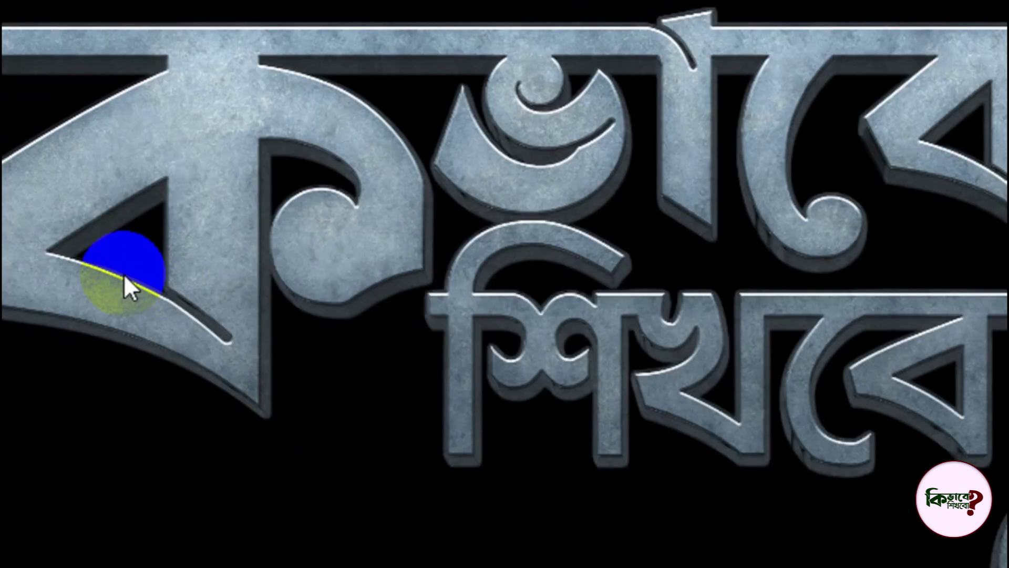
left_click(163, 219)
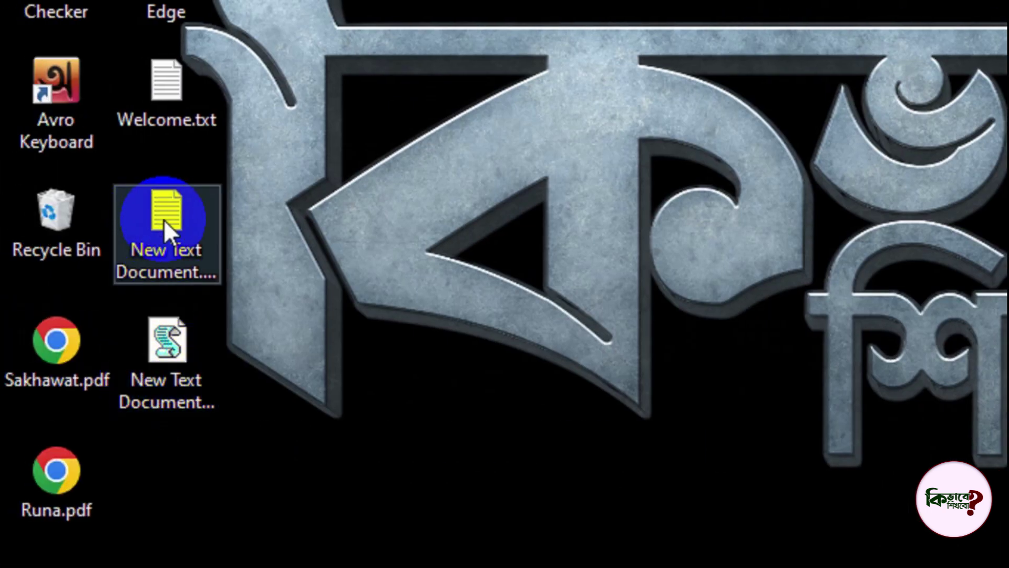
left_click(182, 344)
left_click(148, 349)
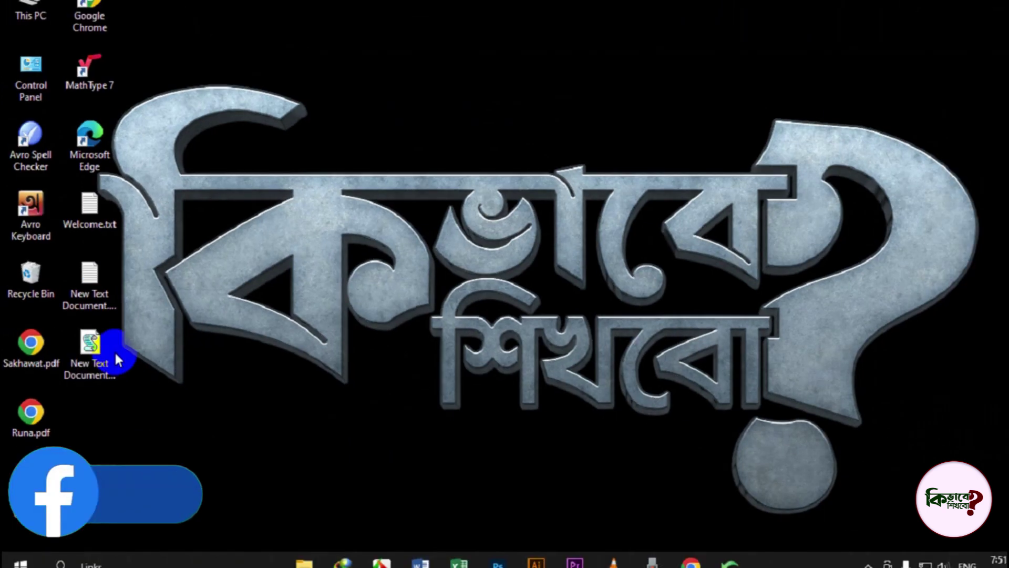
left_click(626, 240)
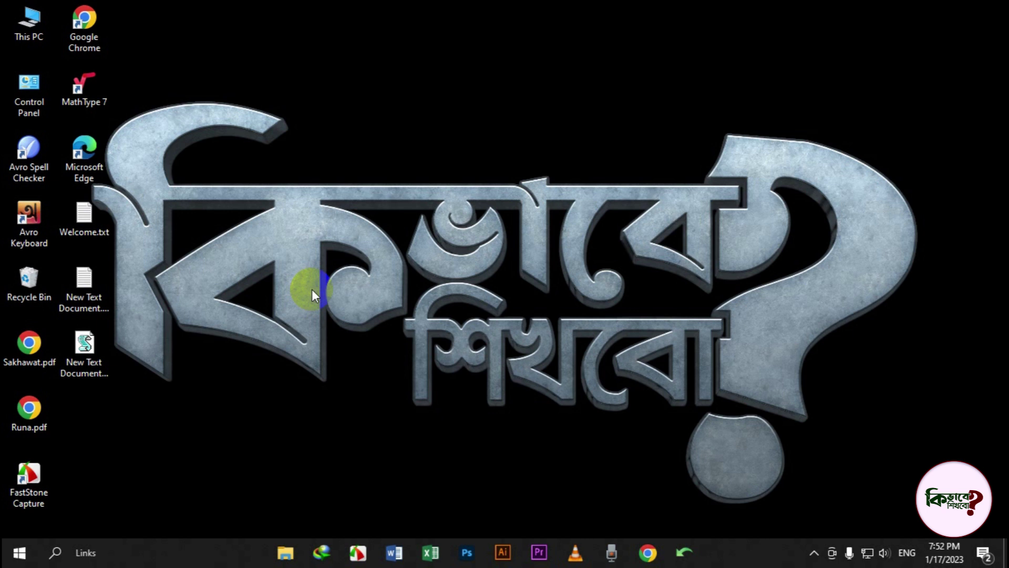
- Open the Start-up folder by running shell:startup and place its window so the desktop files stay reachable
key("super+r")
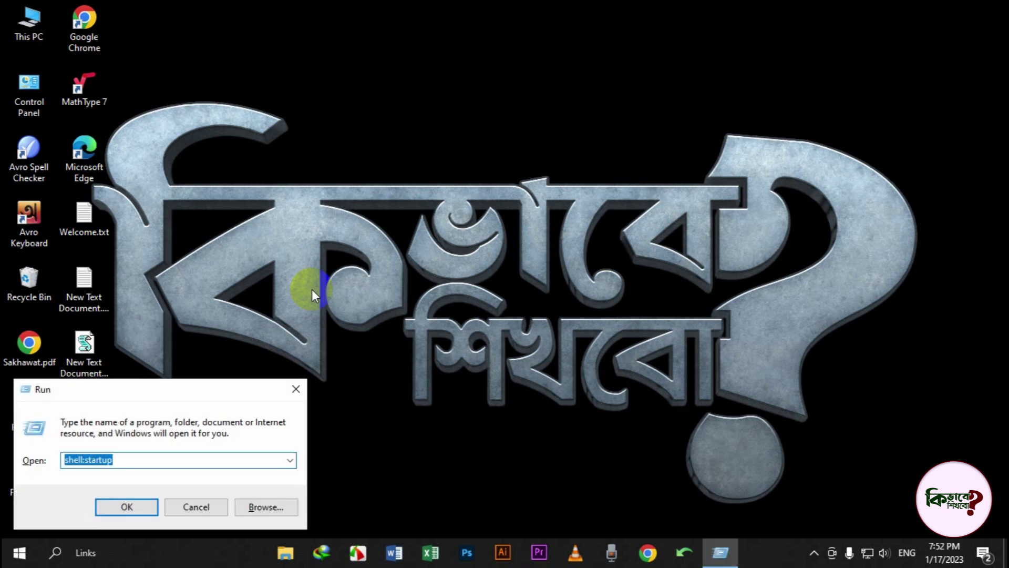
left_click_drag(175, 395, 485, 185)
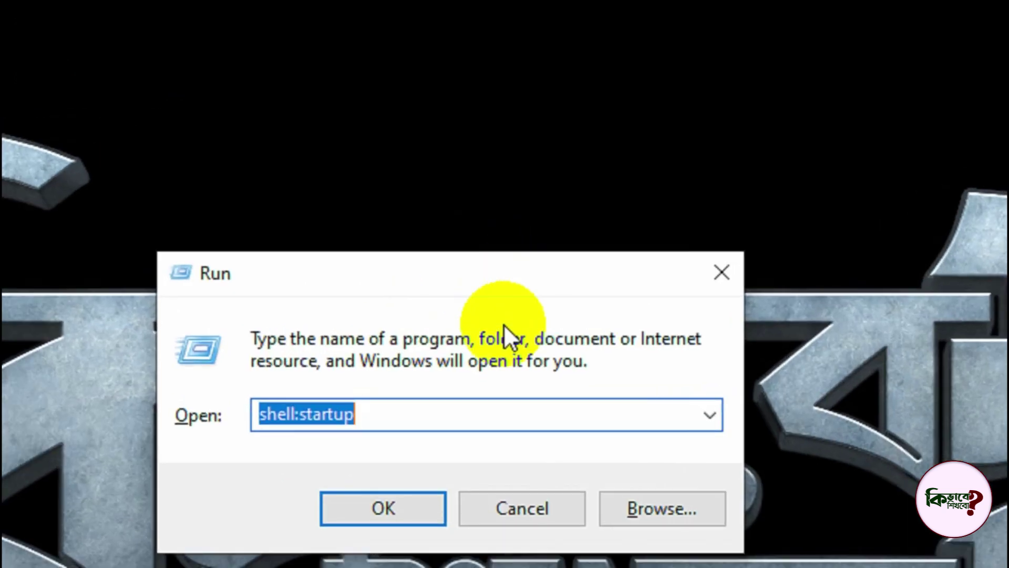
left_click(393, 398)
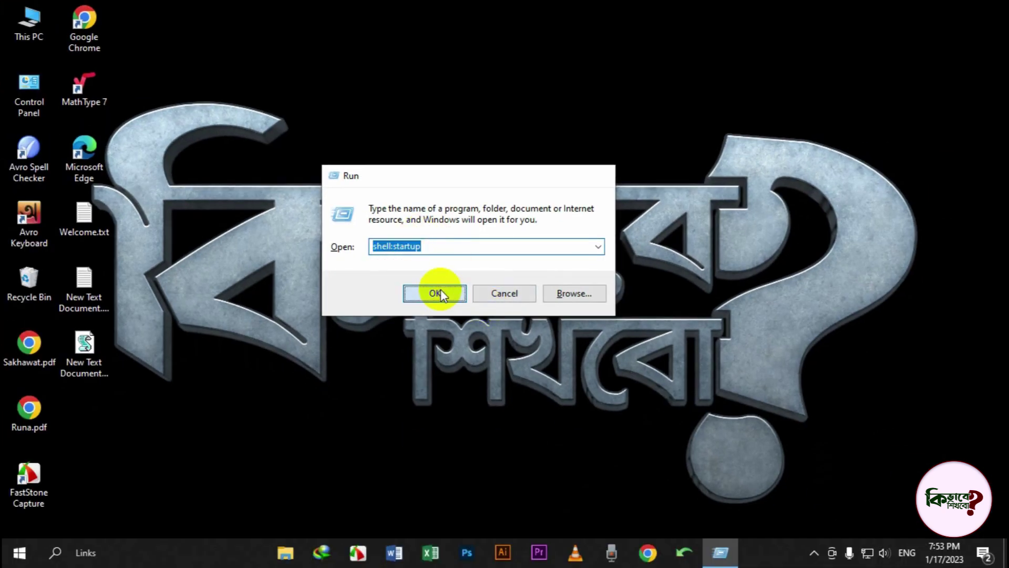
left_click(439, 292)
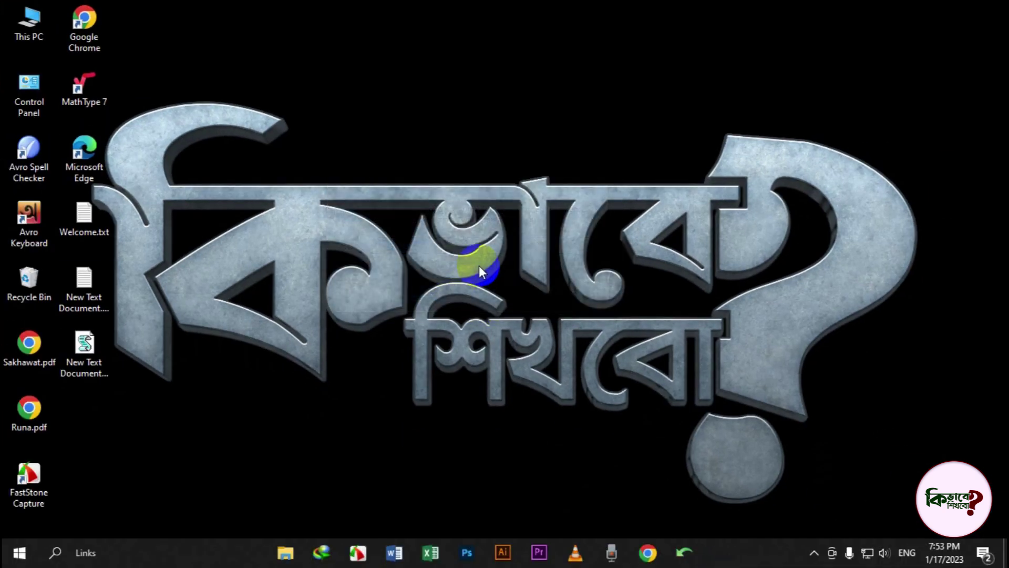
left_click(946, 9)
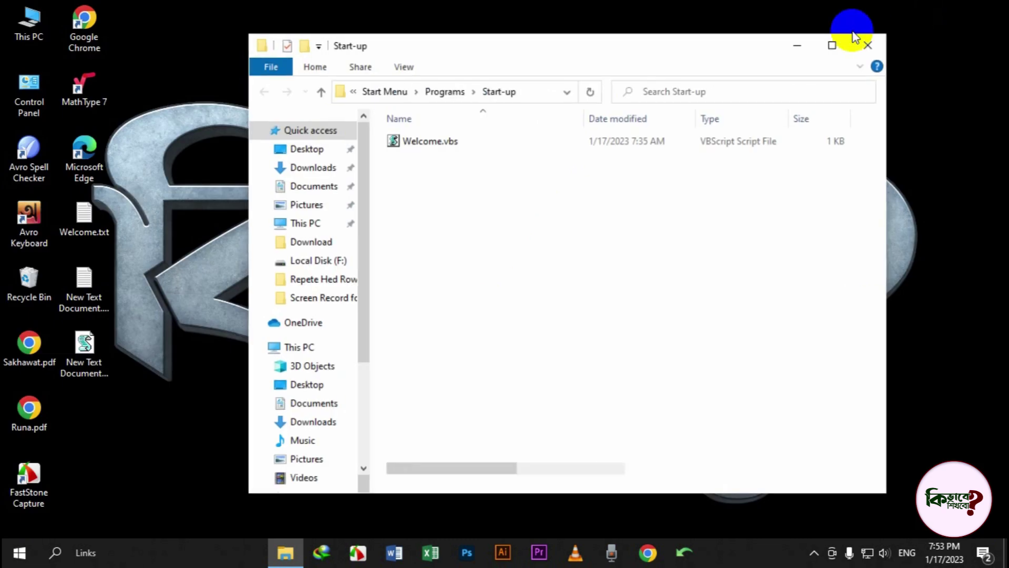
left_click_drag(564, 74, 613, 63)
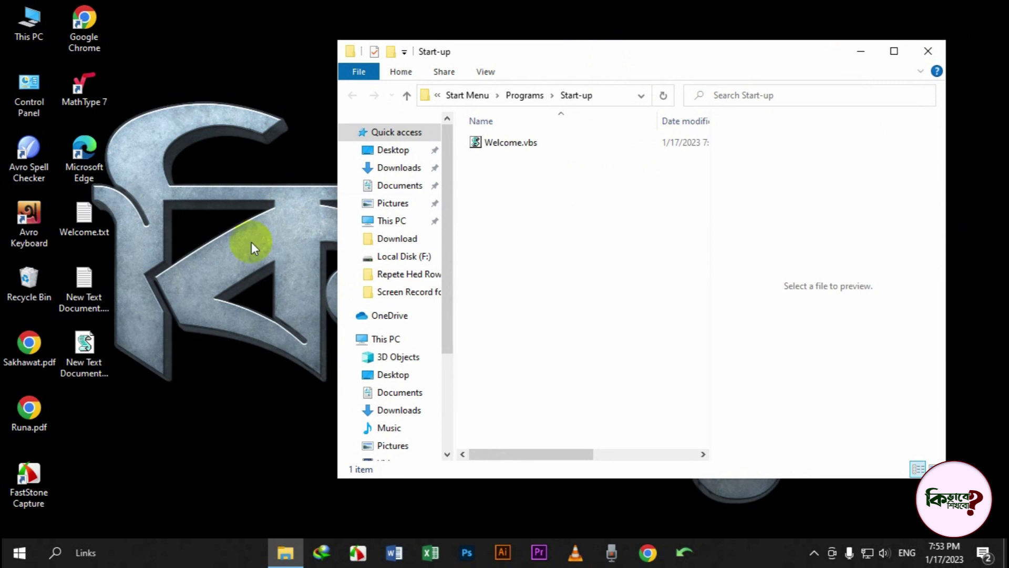
- Move New Text Document.vbs from the desktop into the Start-up folder and delete Welcome.vbs there, closing the folder when done
left_click(81, 388)
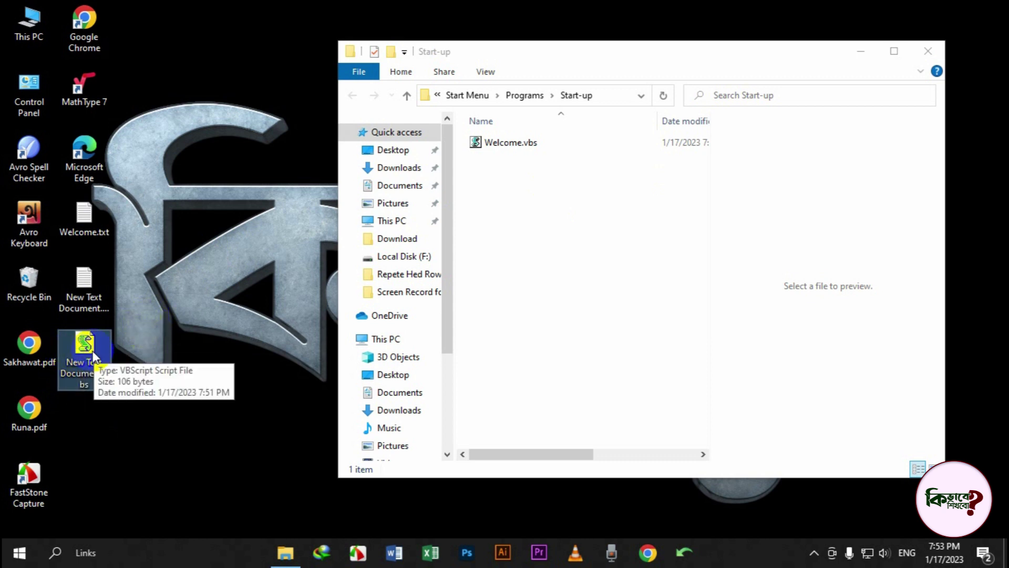
left_click_drag(93, 358, 531, 231)
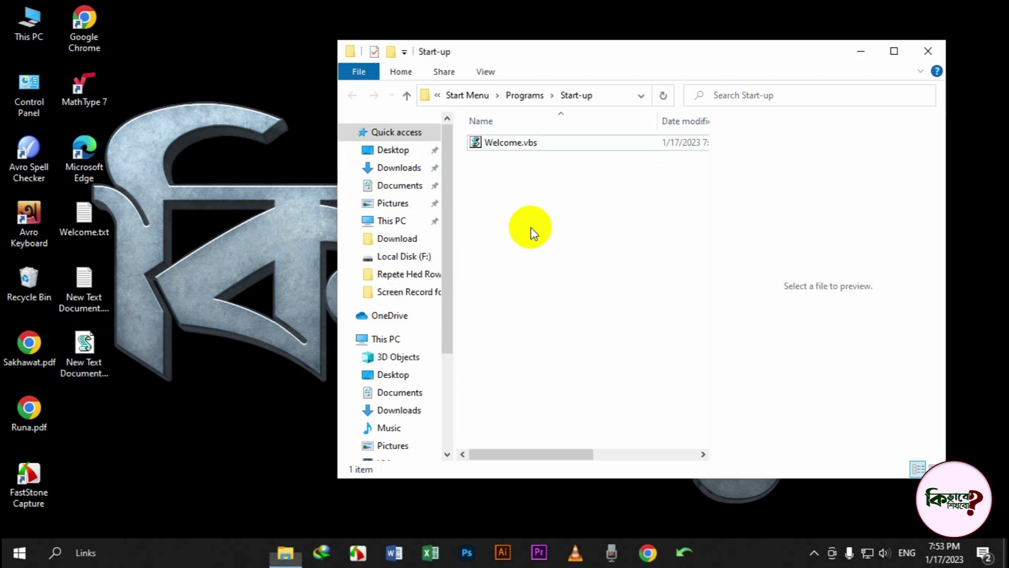
left_click(522, 140)
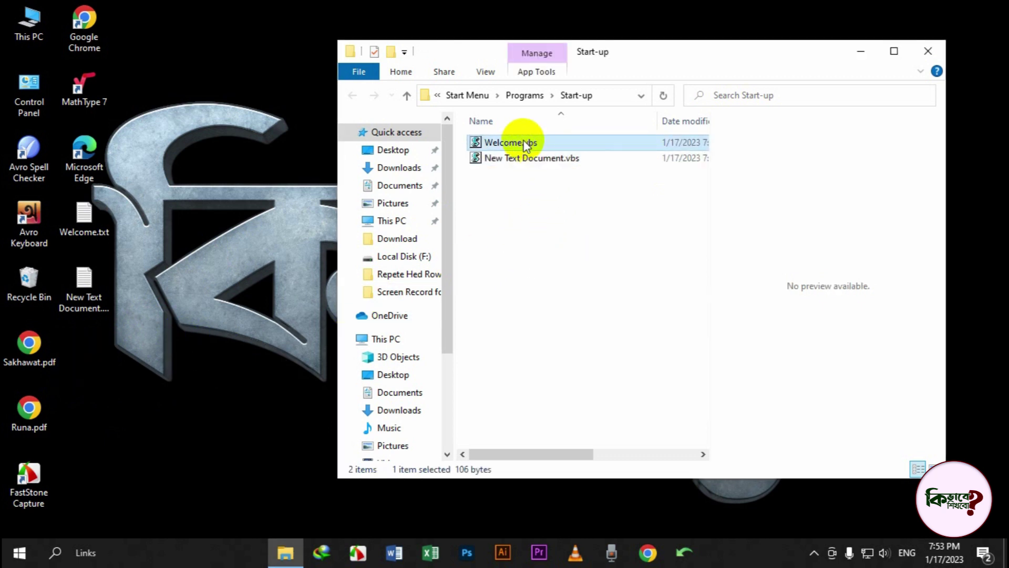
key("Delete")
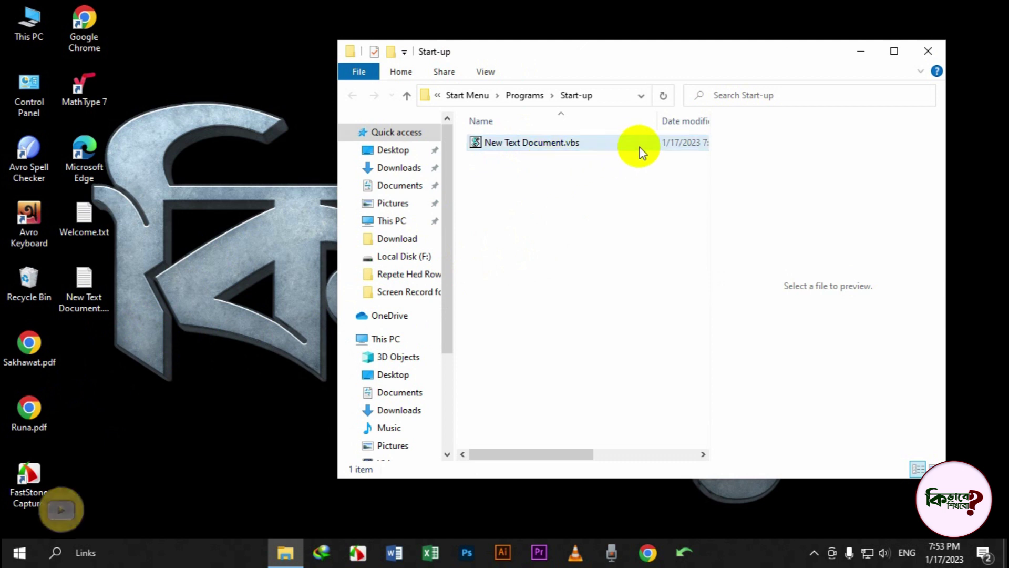
left_click(932, 51)
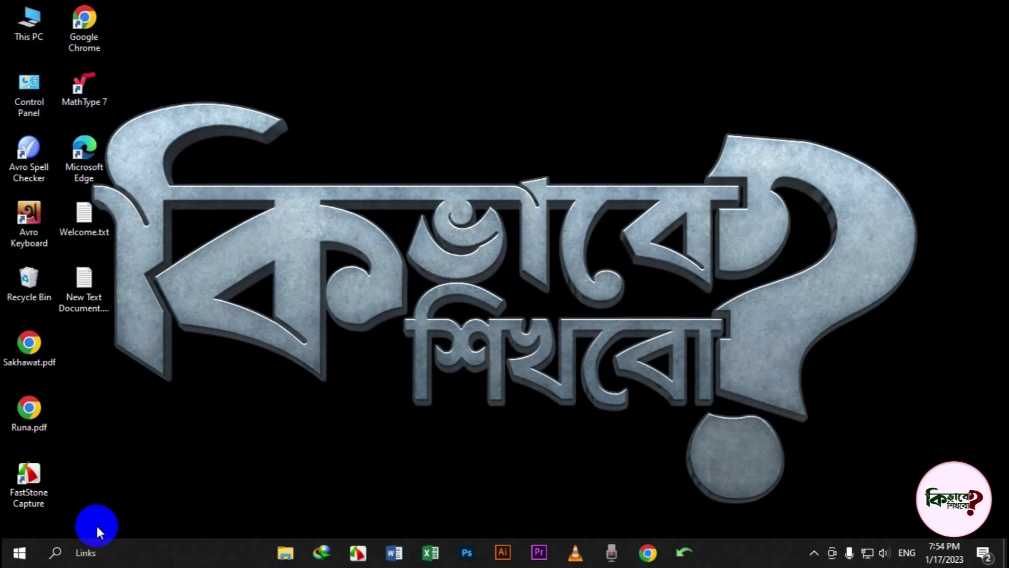
- Search for and open Control Panel, and display its items as large icons
left_click(60, 552)
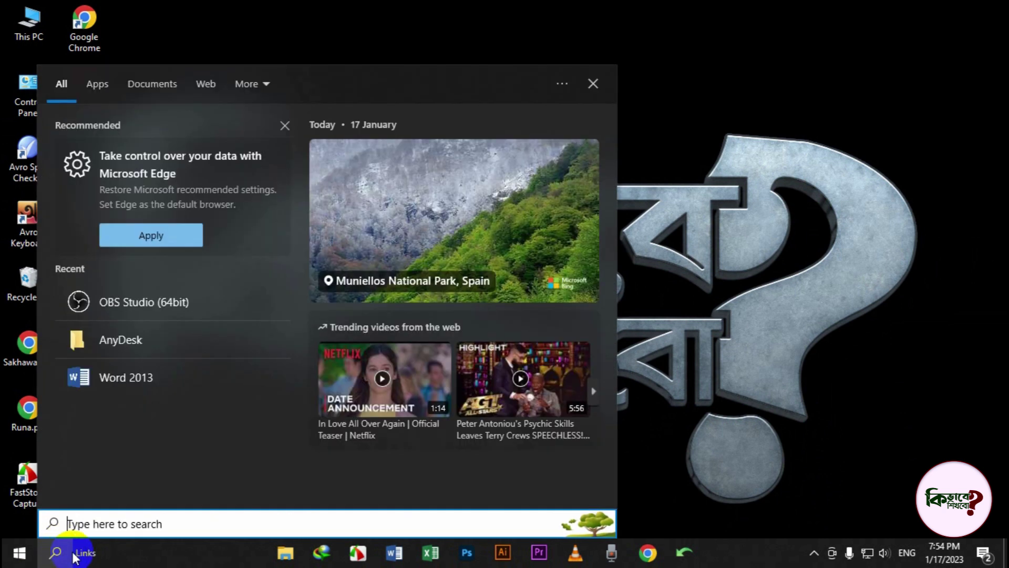
type("cont")
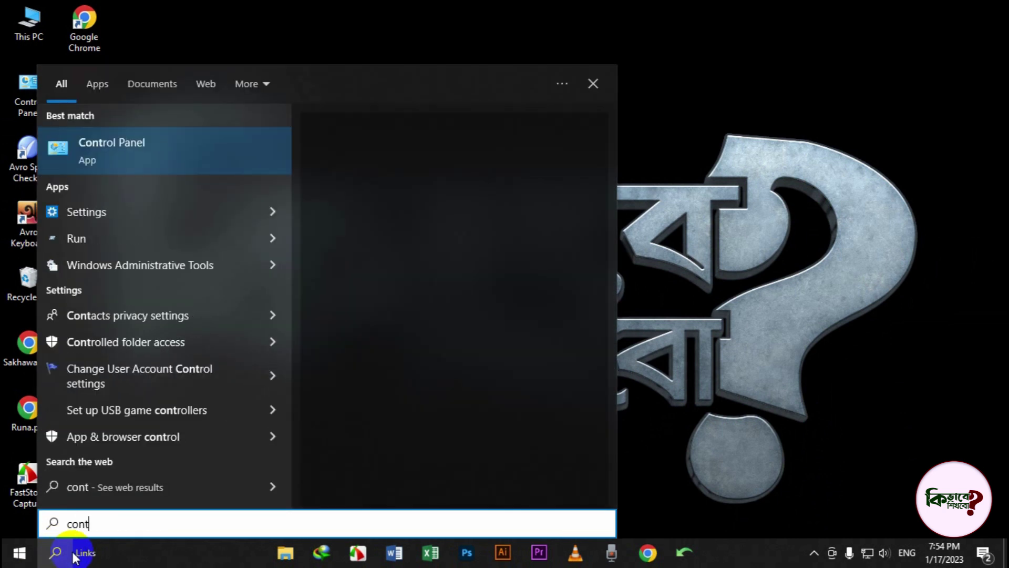
left_click(147, 137)
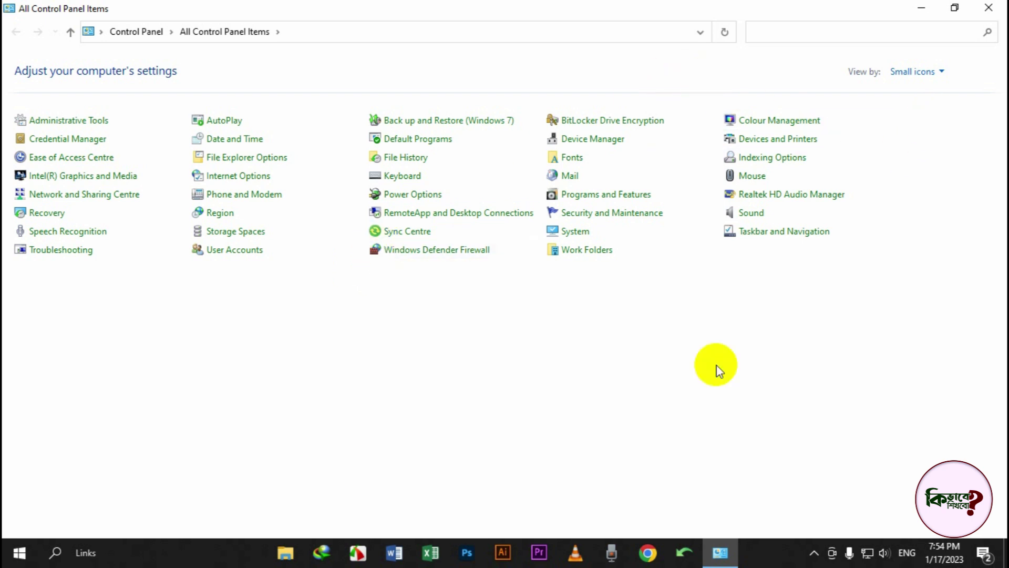
left_click(940, 73)
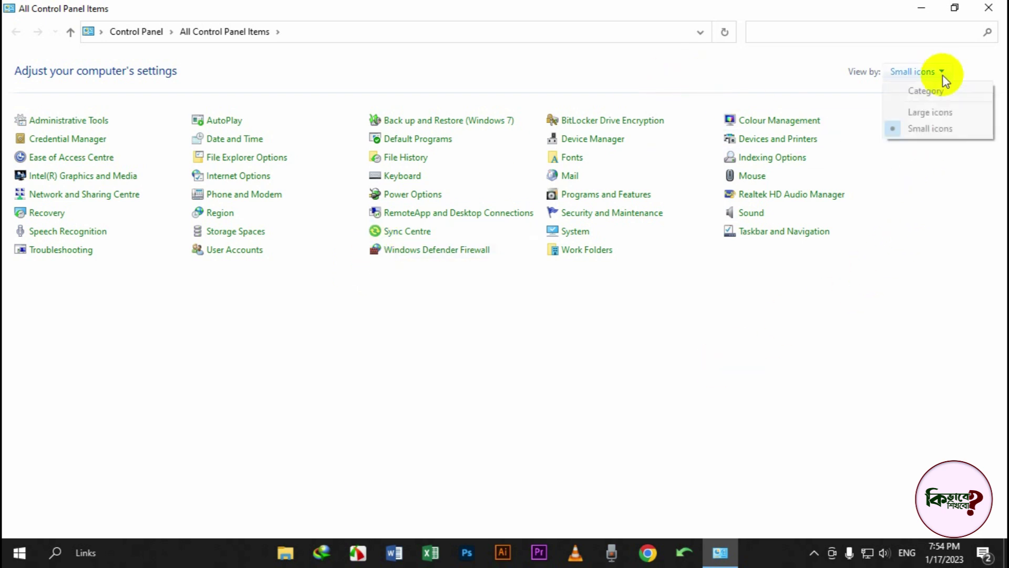
left_click(926, 91)
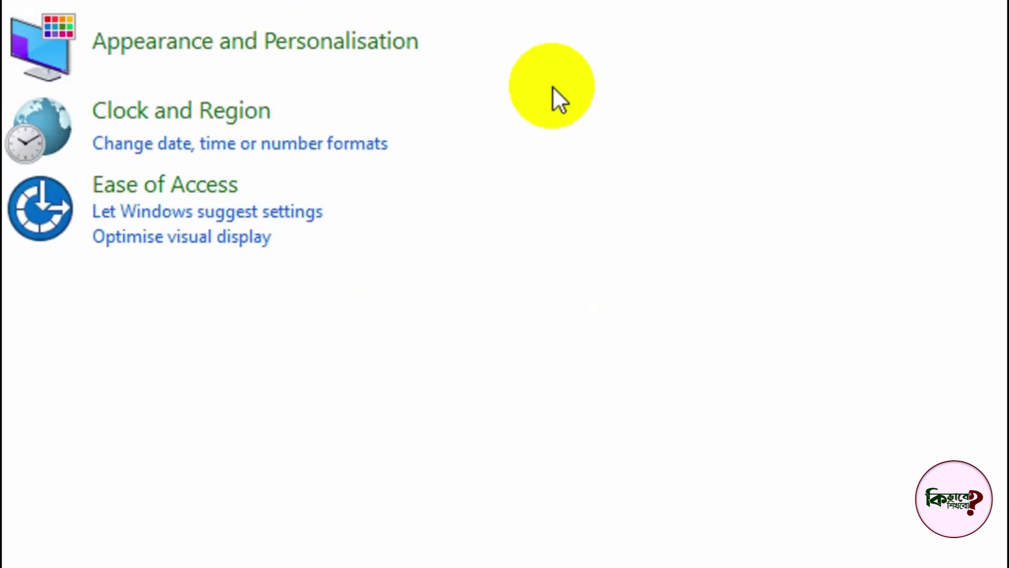
left_click(491, 148)
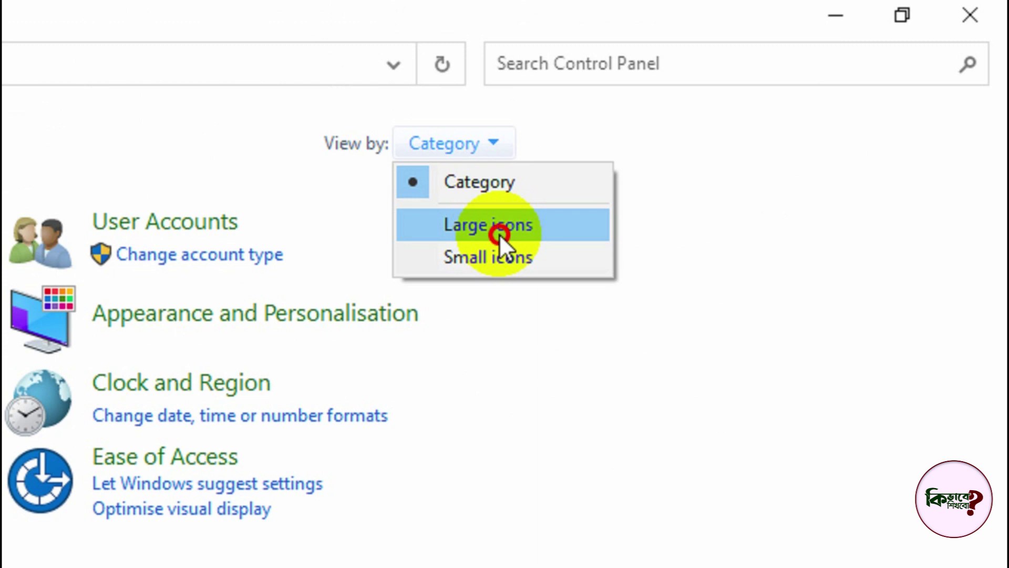
left_click(499, 234)
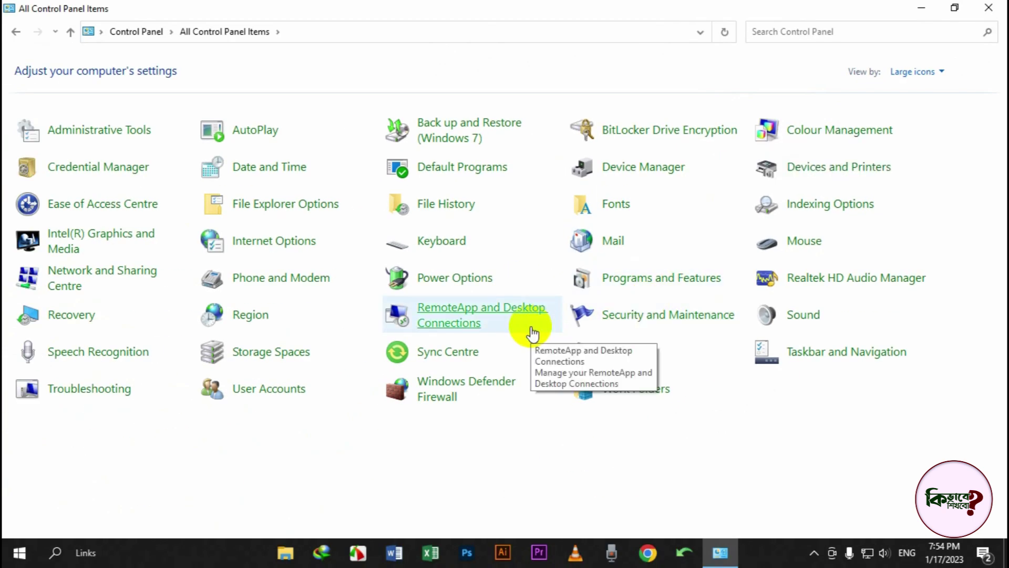
- Open the Sound settings from Control Panel, move the dialog clear of the window edge, and show the sound scheme options
left_click(805, 315)
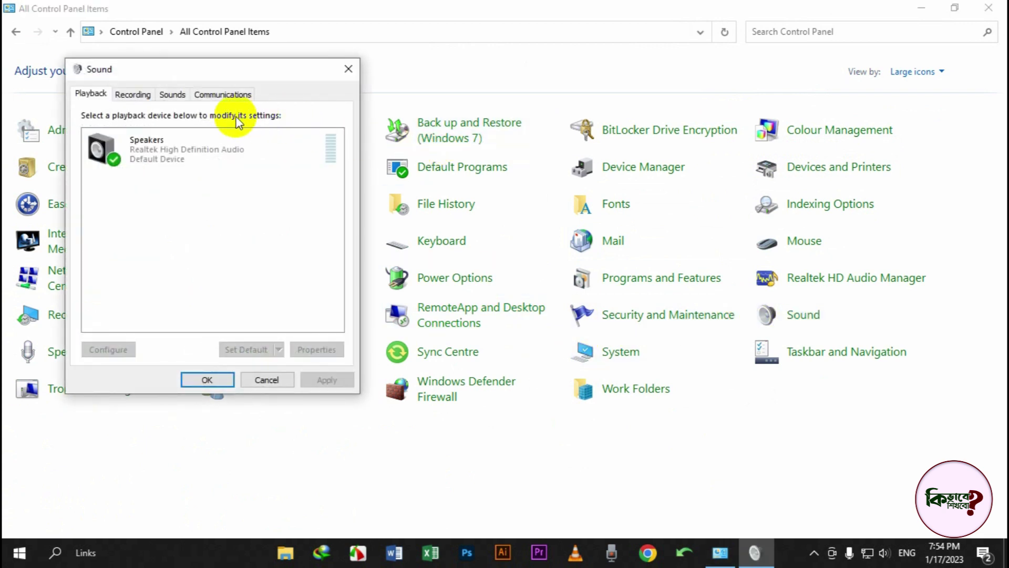
left_click_drag(194, 74, 339, 98)
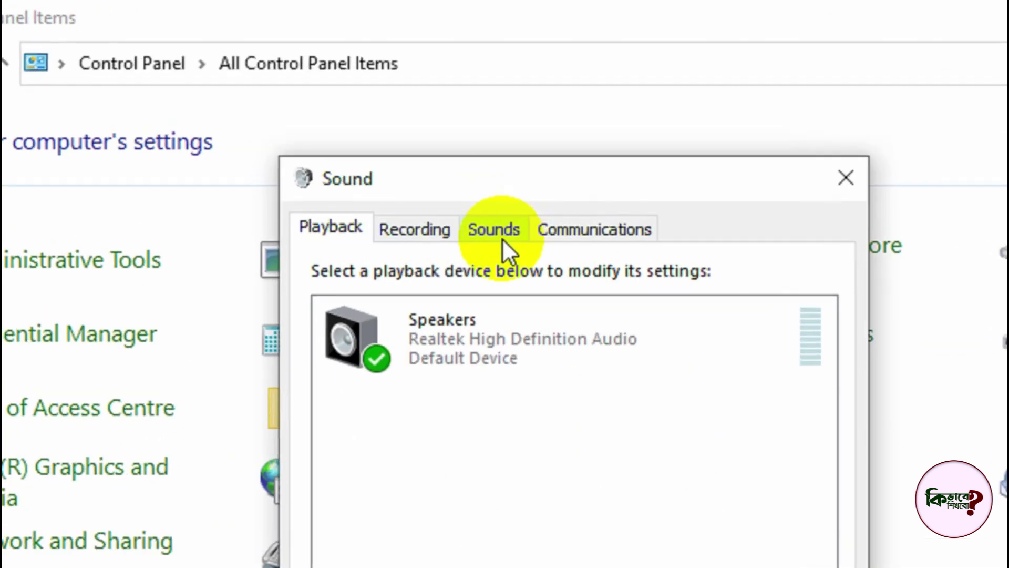
left_click(502, 232)
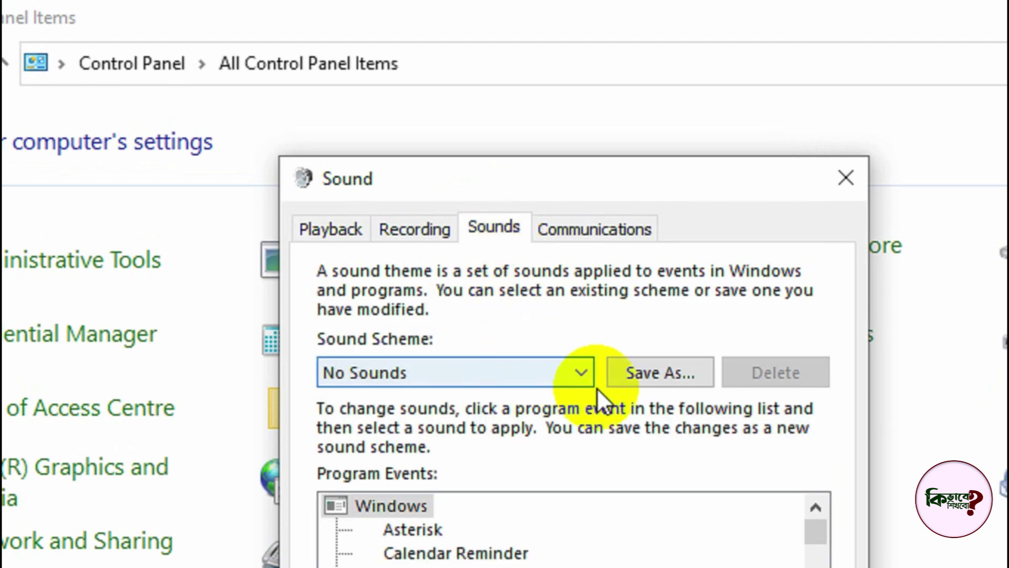
- Switch the sound scheme to Windows Default and back to No Sounds, apply it, and close the Sound settings and Control Panel
left_click(558, 373)
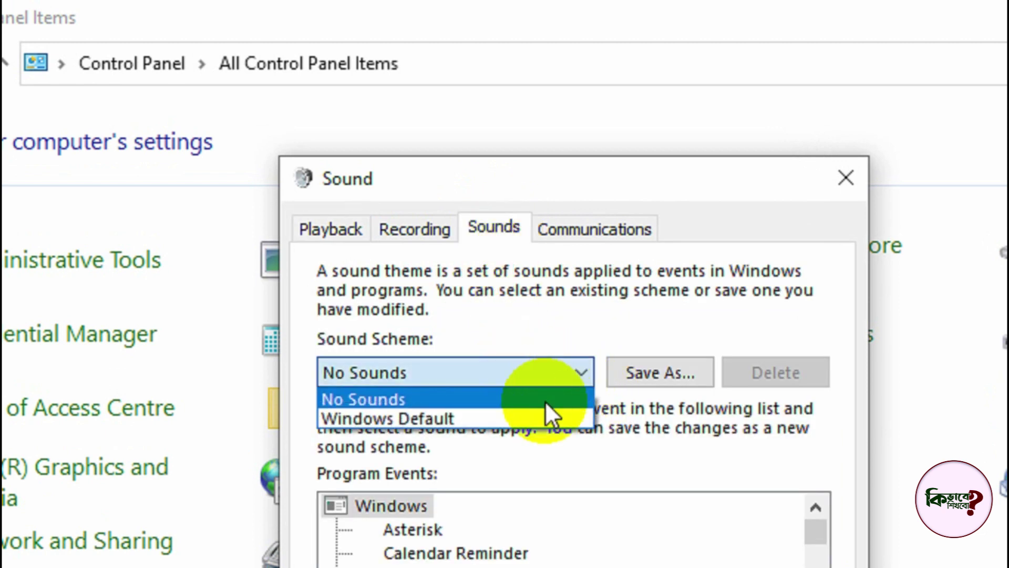
left_click(430, 418)
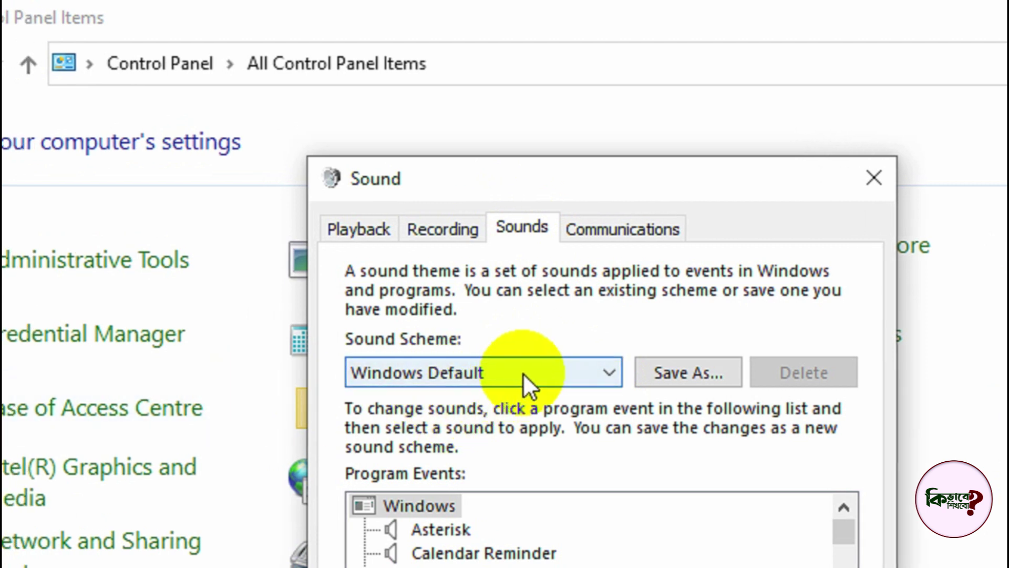
left_click(522, 373)
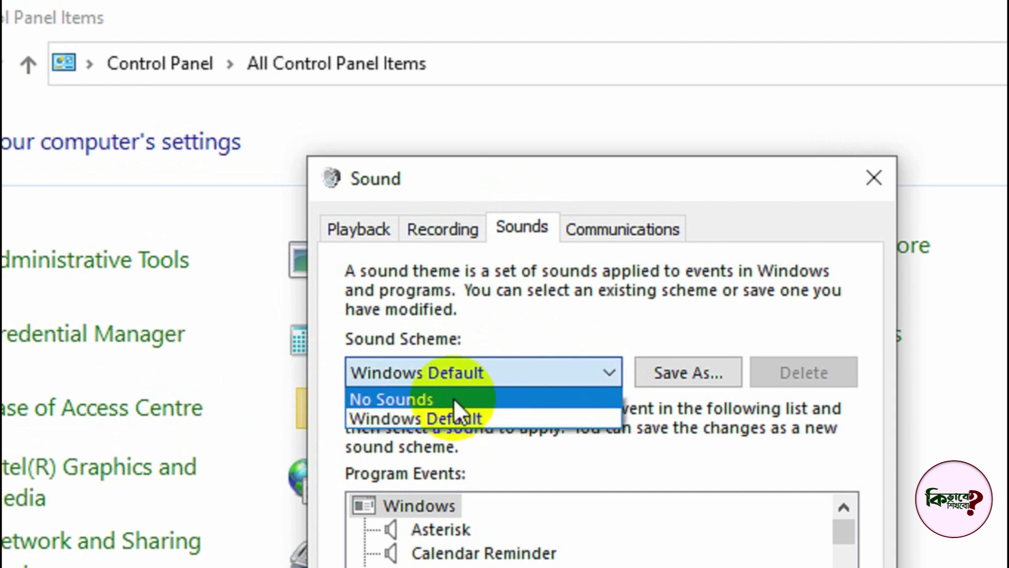
left_click(453, 398)
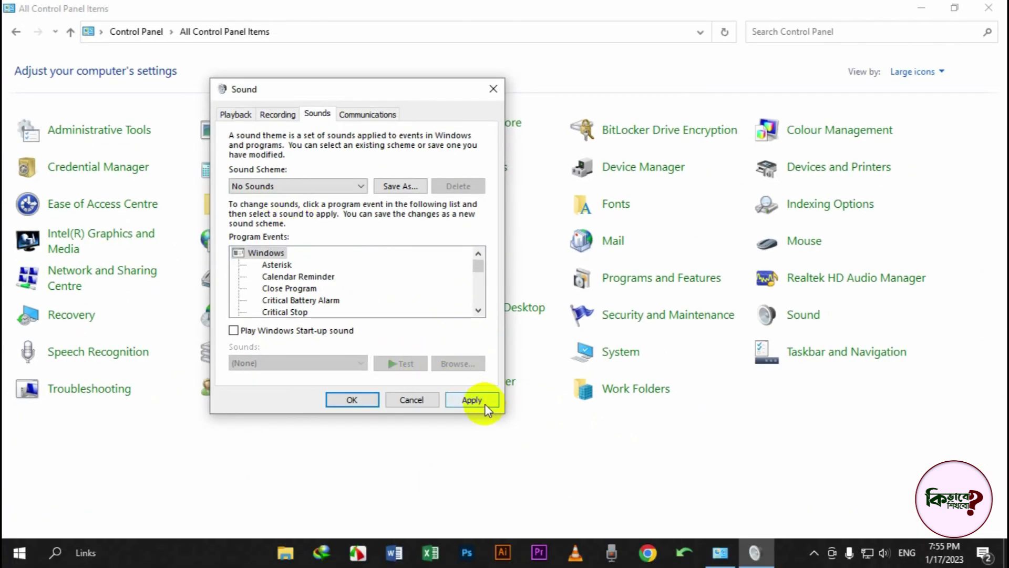
left_click(473, 401)
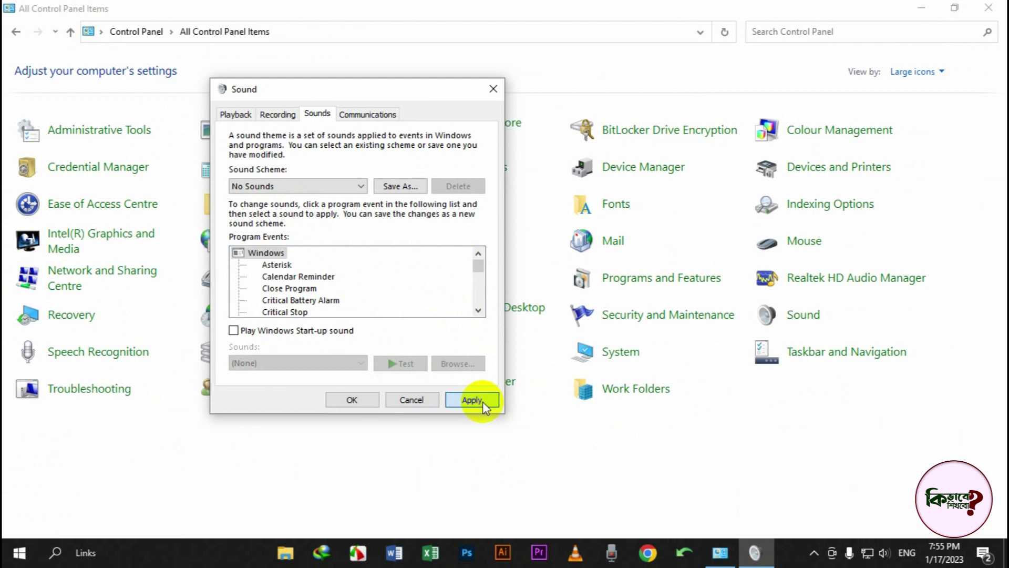
left_click(355, 400)
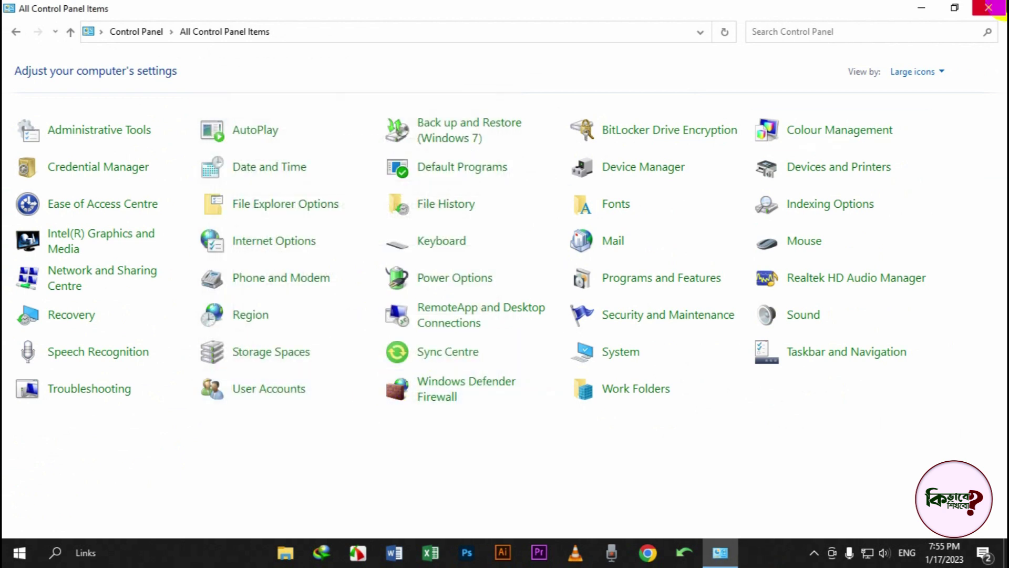
left_click(995, 6)
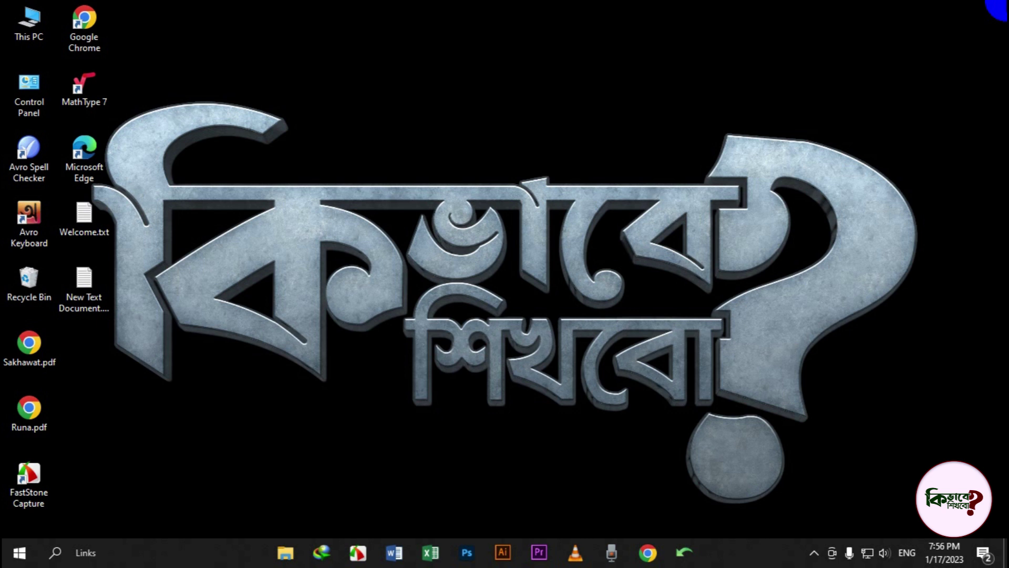
- Restart the computer to test the startup greeting
left_click(19, 552)
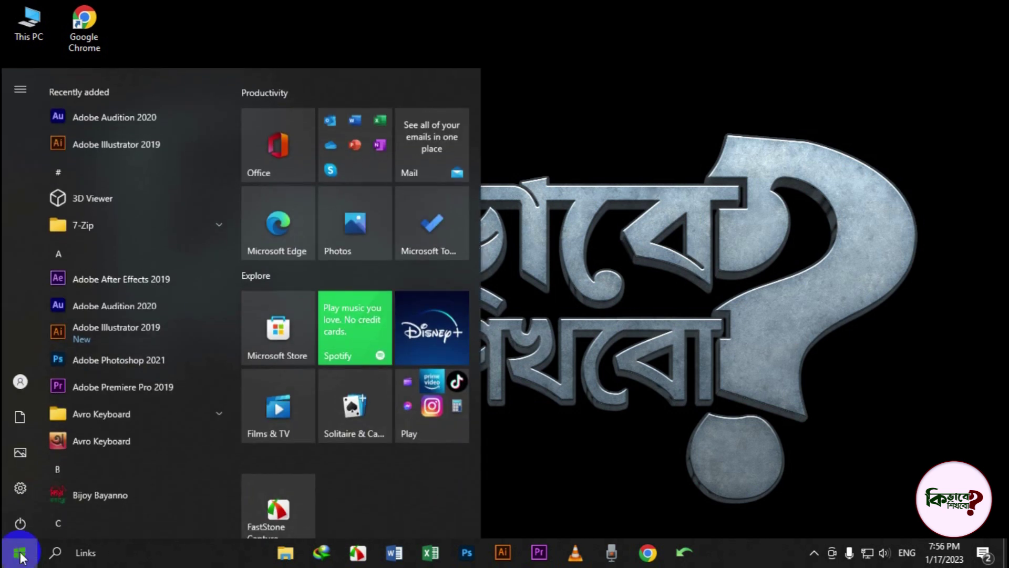
left_click(27, 519)
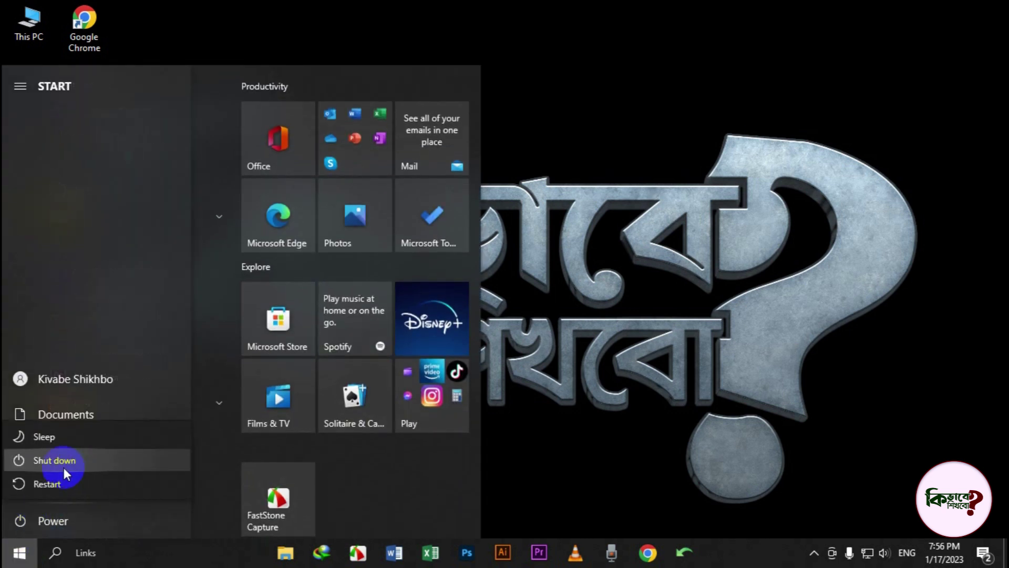
left_click(74, 481)
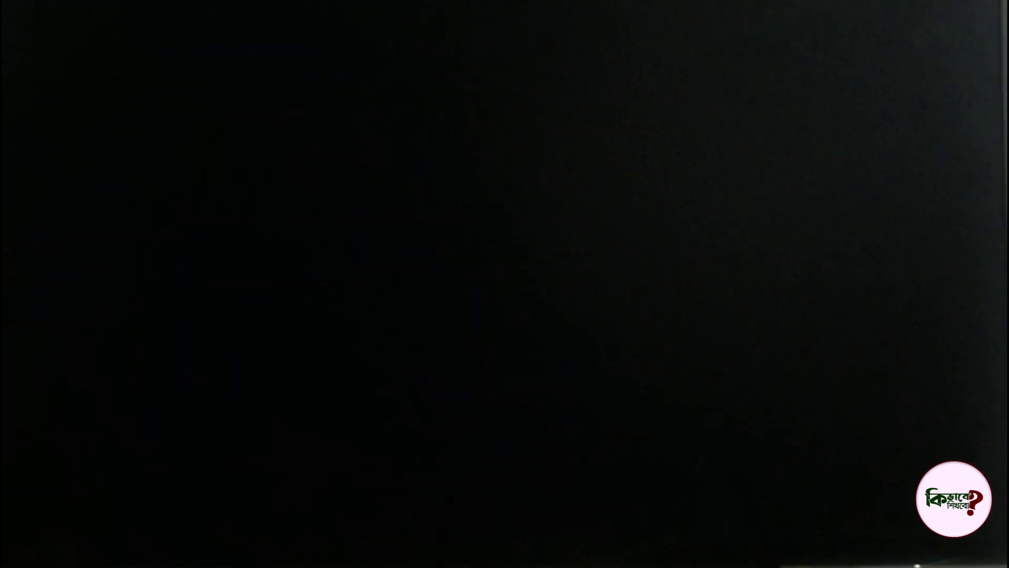